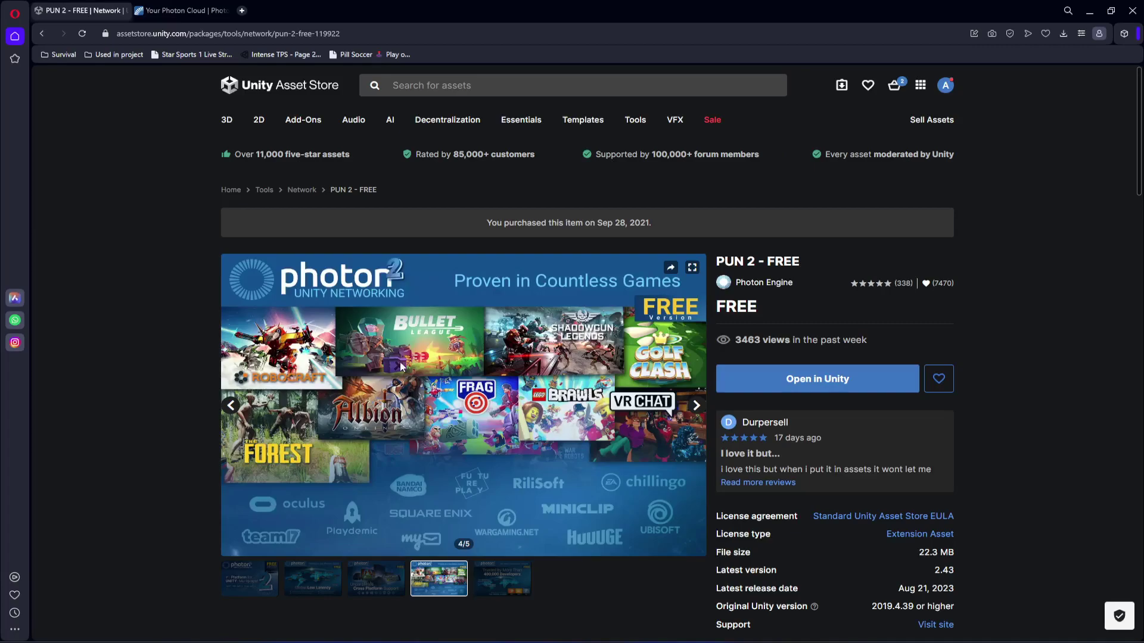
# Send the PUN 2 - FREE package from its Asset Store page to Unity
pyautogui.moveTo(717, 264); pyautogui.dragTo(827, 256)
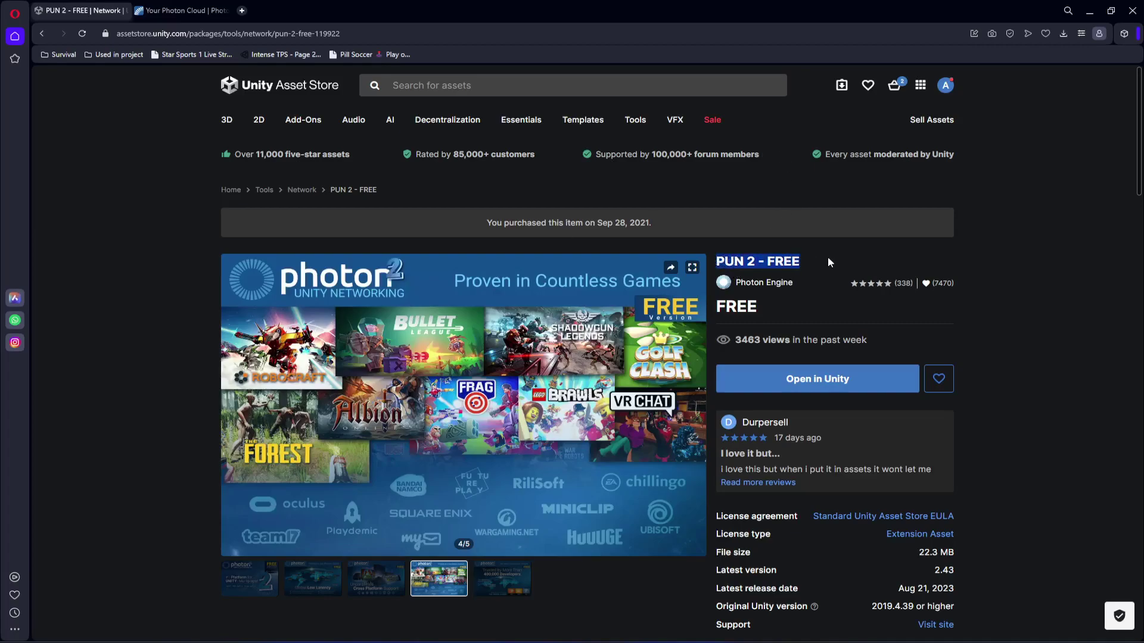
pyautogui.click(788, 260)
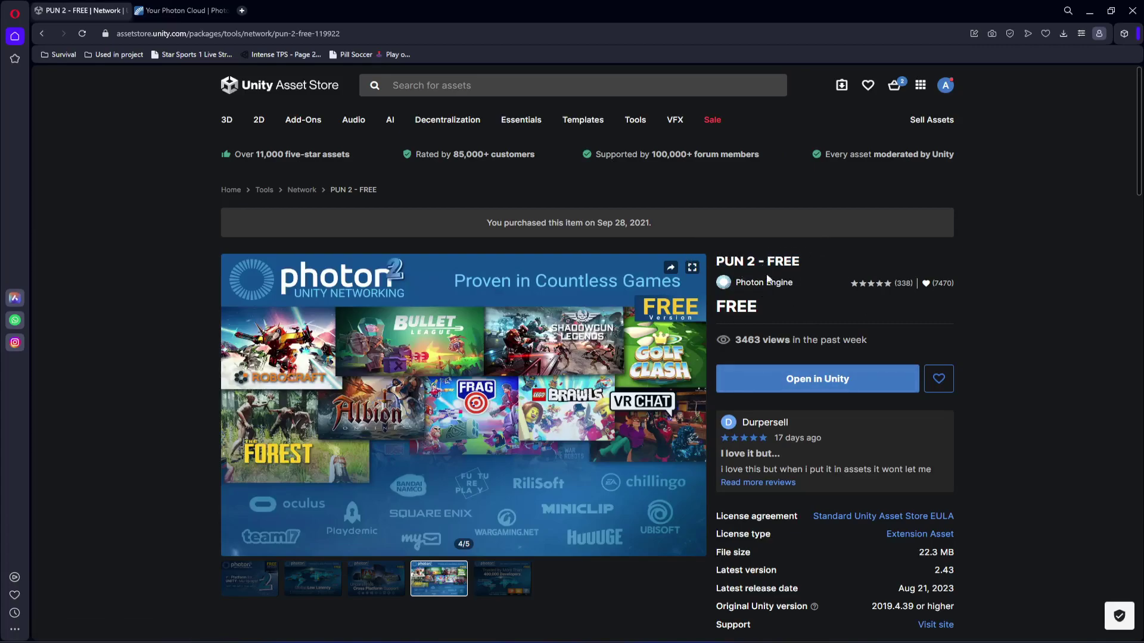
pyautogui.click(262, 579)
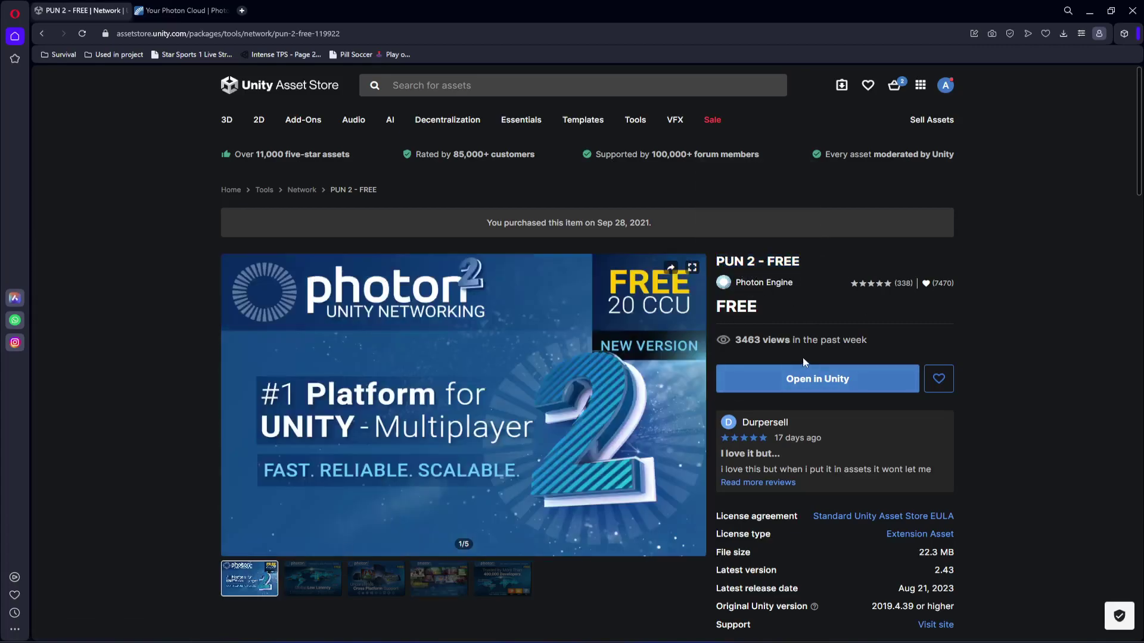
pyautogui.click(820, 386)
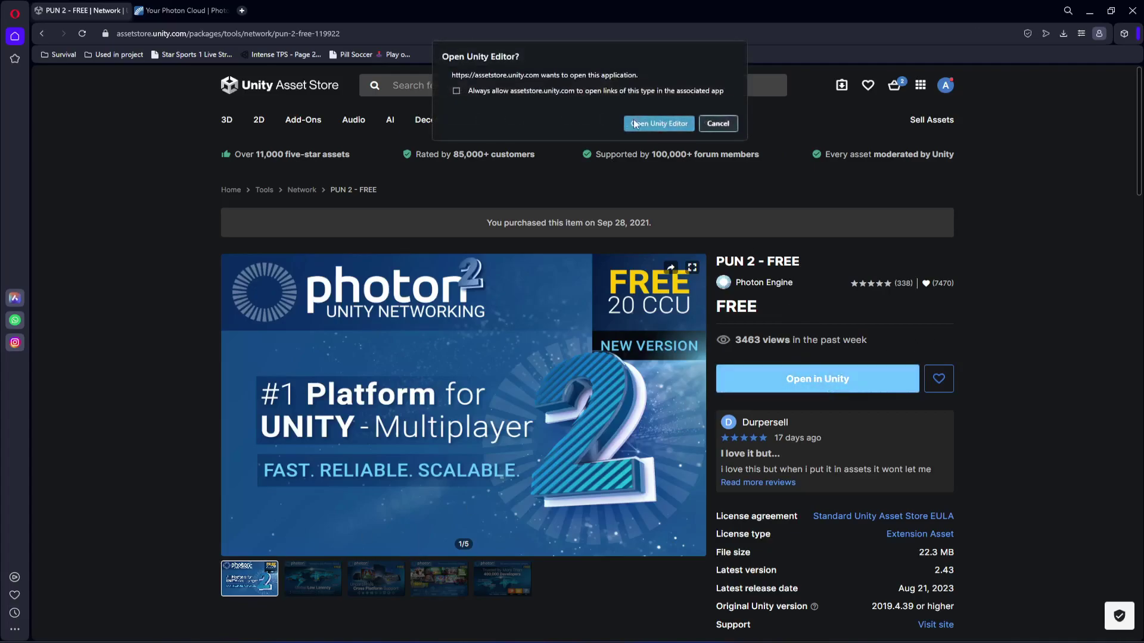
# Launch the Unity Editor and import every file of the PUN 2 - FREE package
pyautogui.click(652, 124)
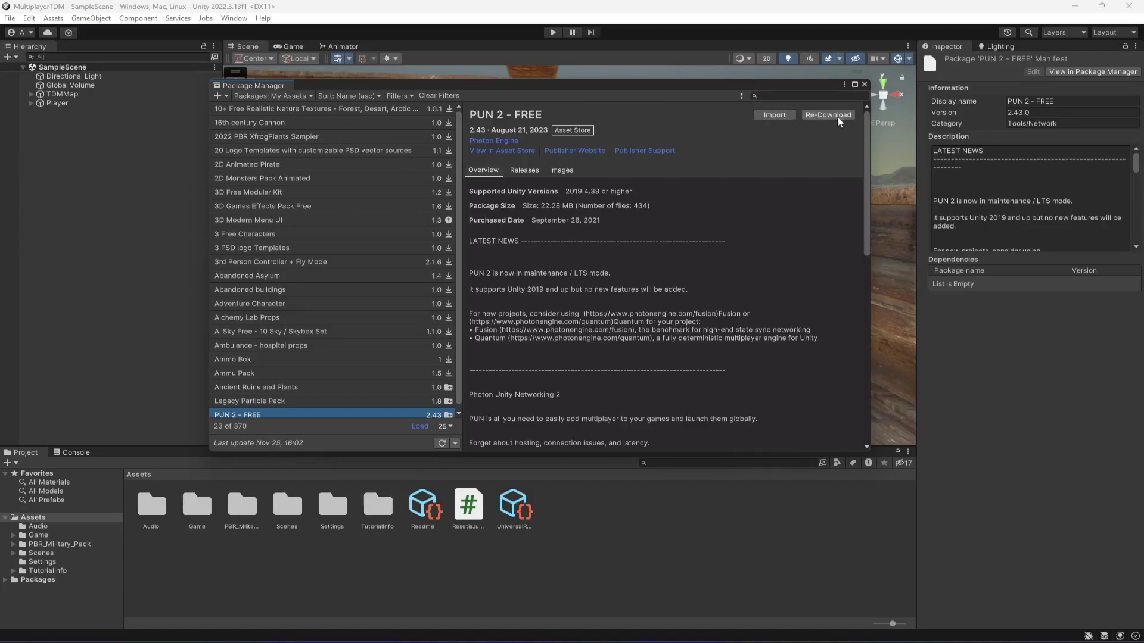
pyautogui.click(775, 115)
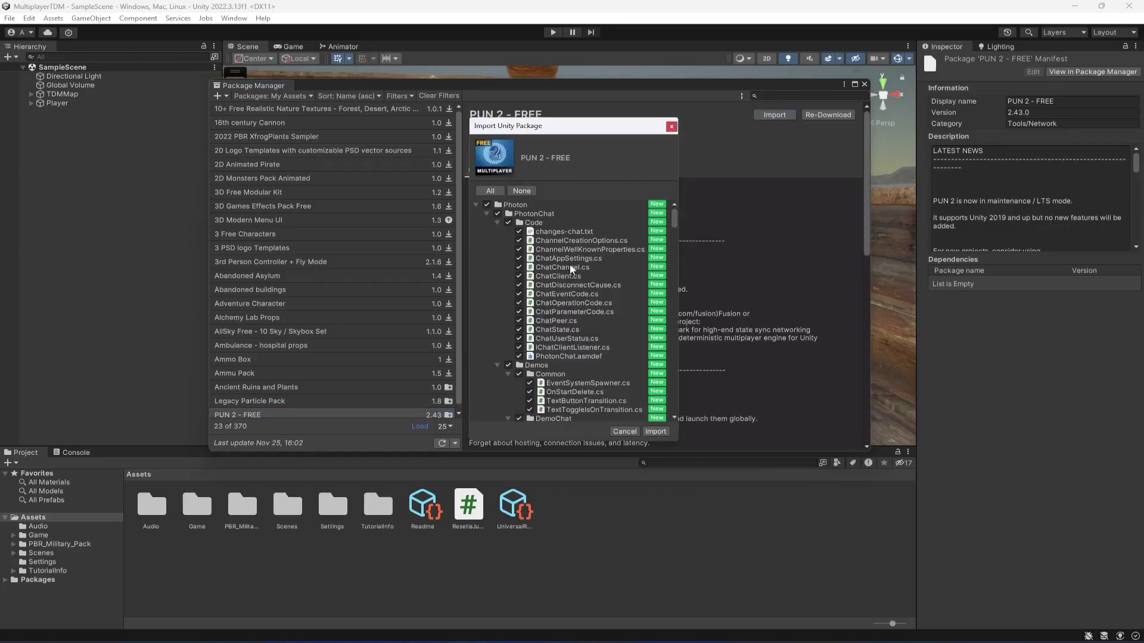
pyautogui.scroll(-5, 585, 289)
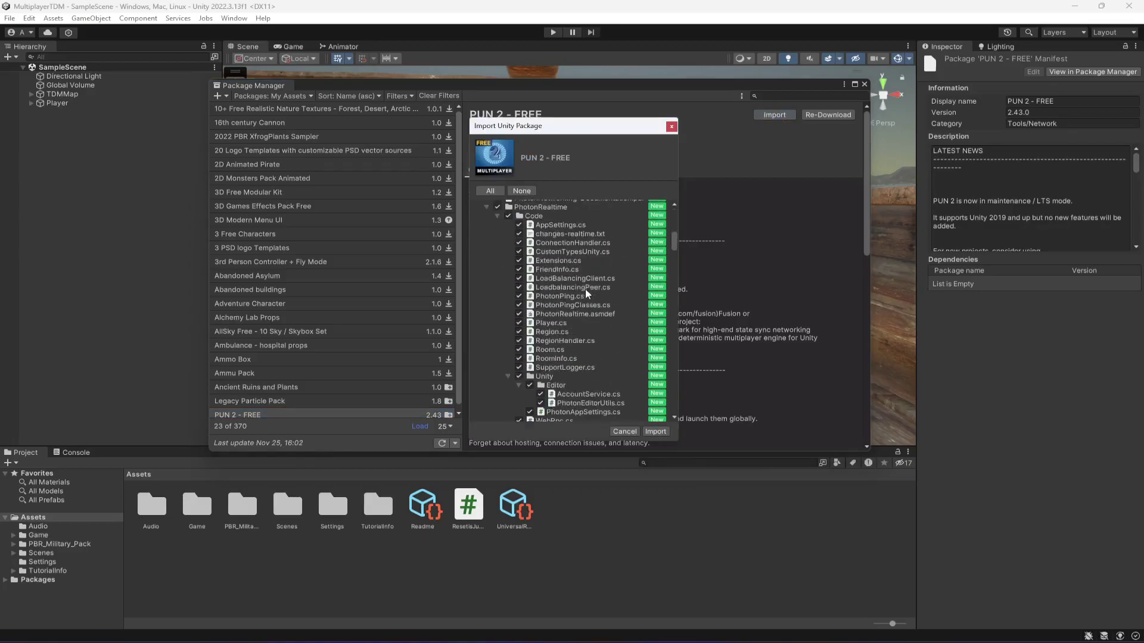
pyautogui.scroll(3, 589, 287)
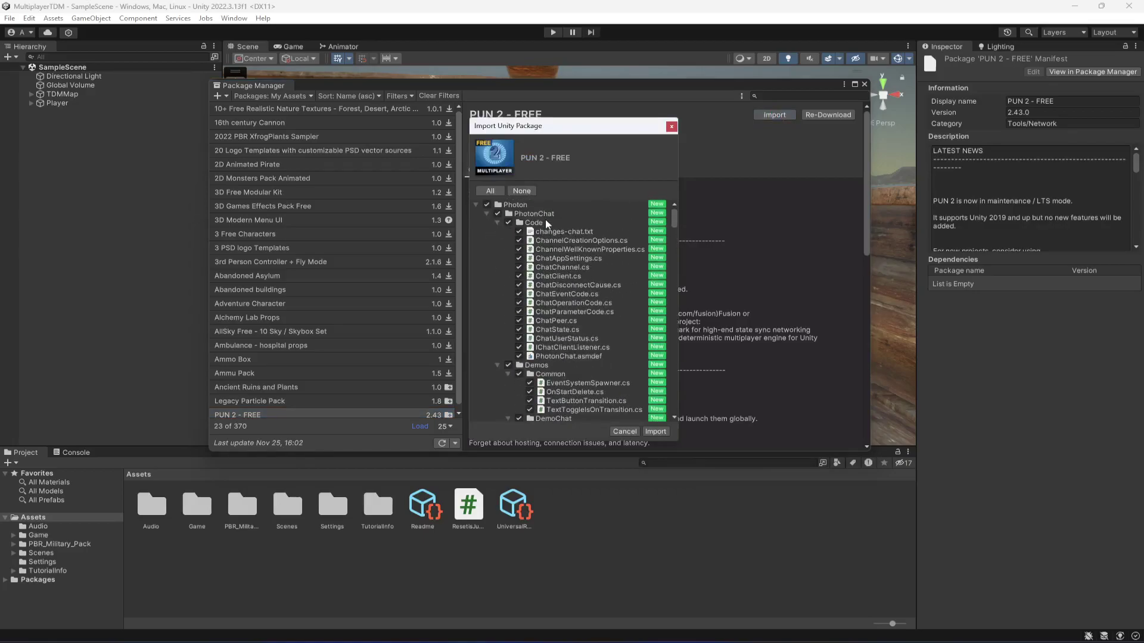
pyautogui.scroll(3, 585, 341)
pyautogui.click(655, 432)
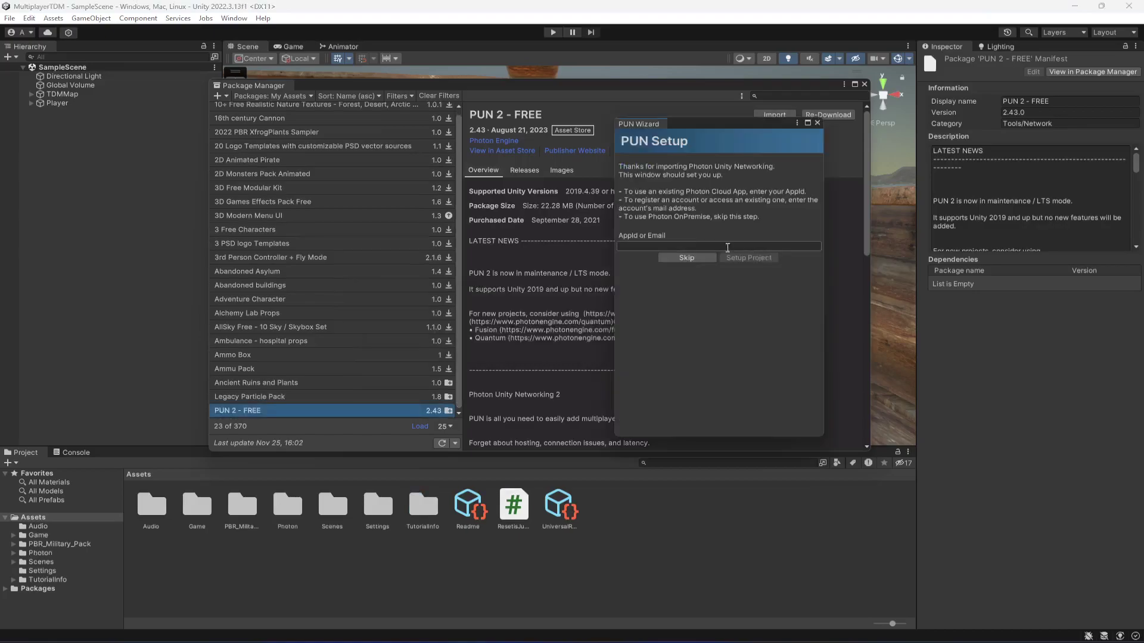
# Close the Package Manager and move the PUN Setup wizard slightly left
pyautogui.click(864, 85)
pyautogui.moveTo(741, 123); pyautogui.dragTo(698, 115)
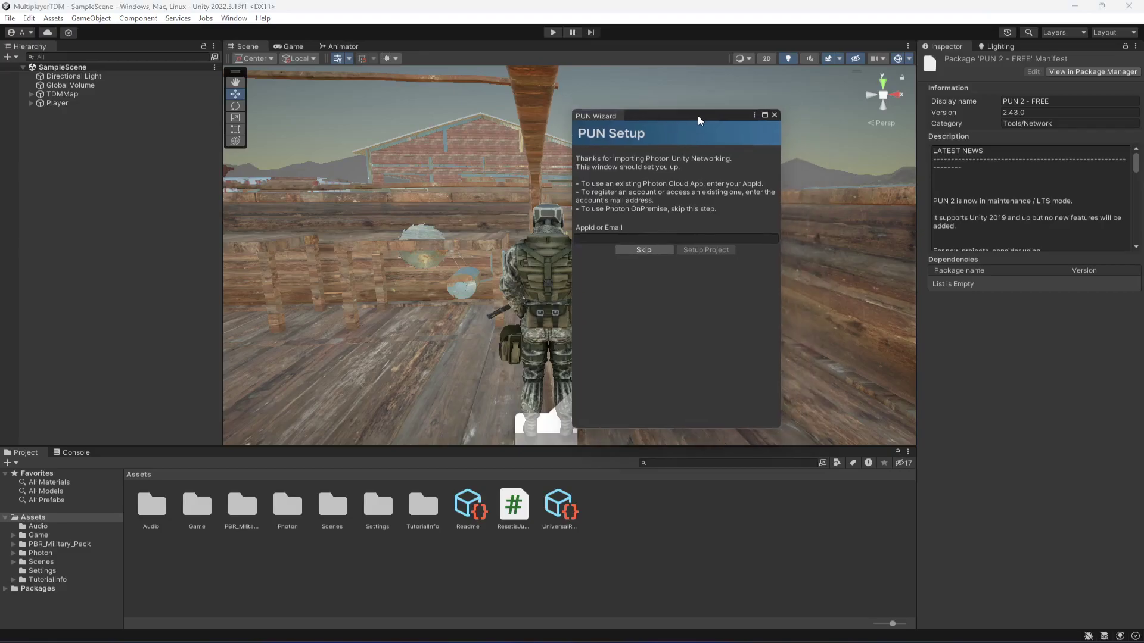
# In the browser's Photon Cloud dashboard, begin creating a new app
pyautogui.hotkey('alt', 'Tab')
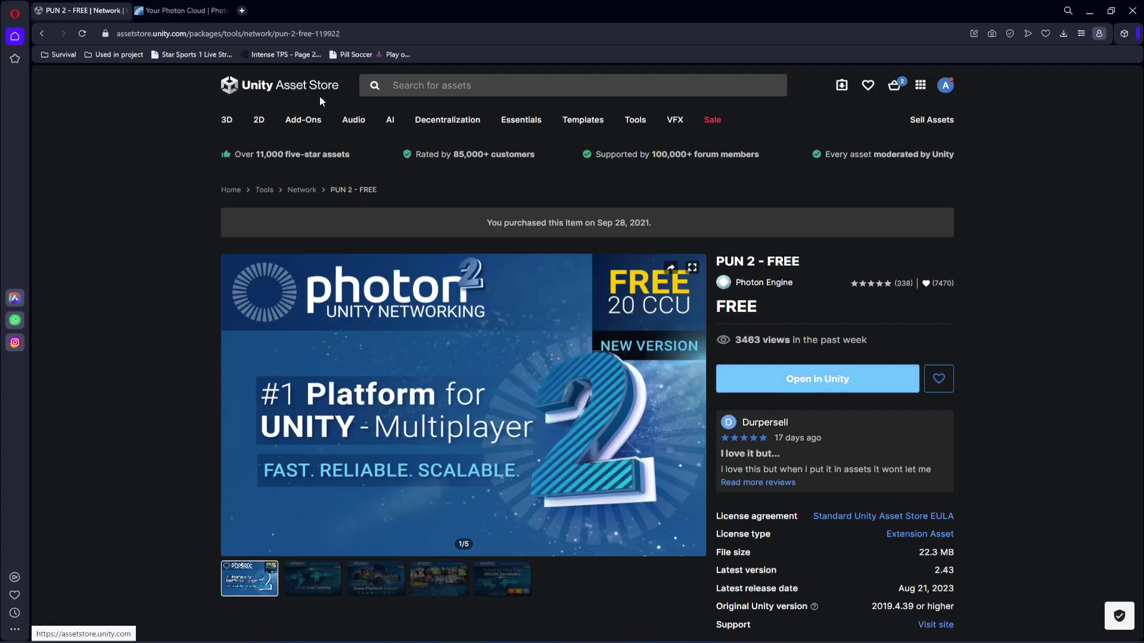
pyautogui.click(194, 7)
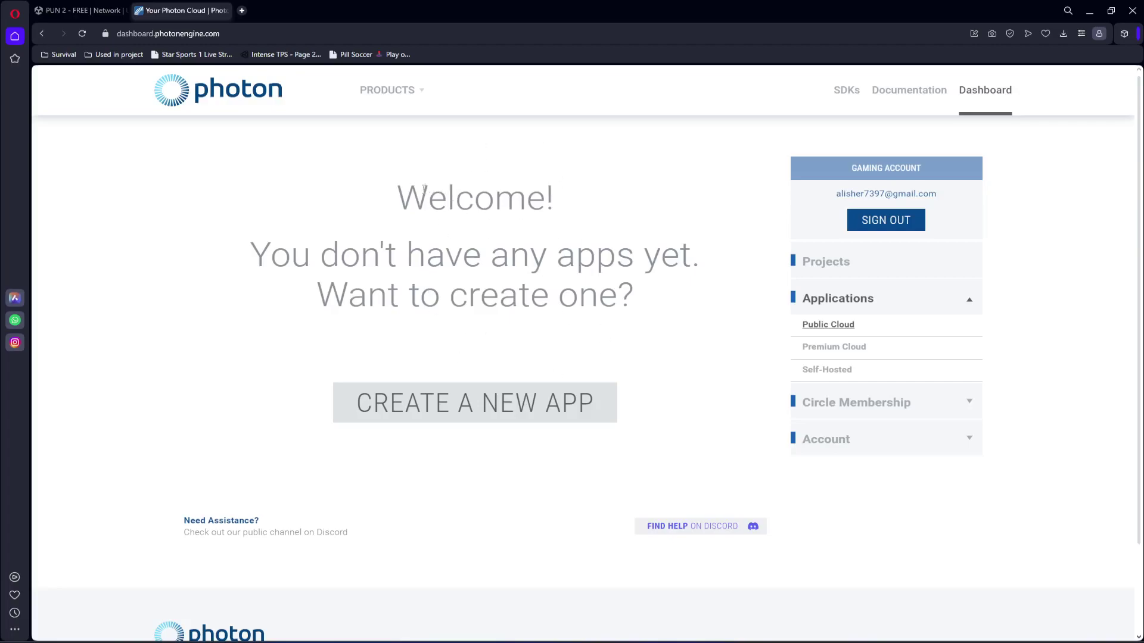
pyautogui.moveTo(424, 189); pyautogui.dragTo(702, 324)
pyautogui.click(656, 296)
pyautogui.click(471, 411)
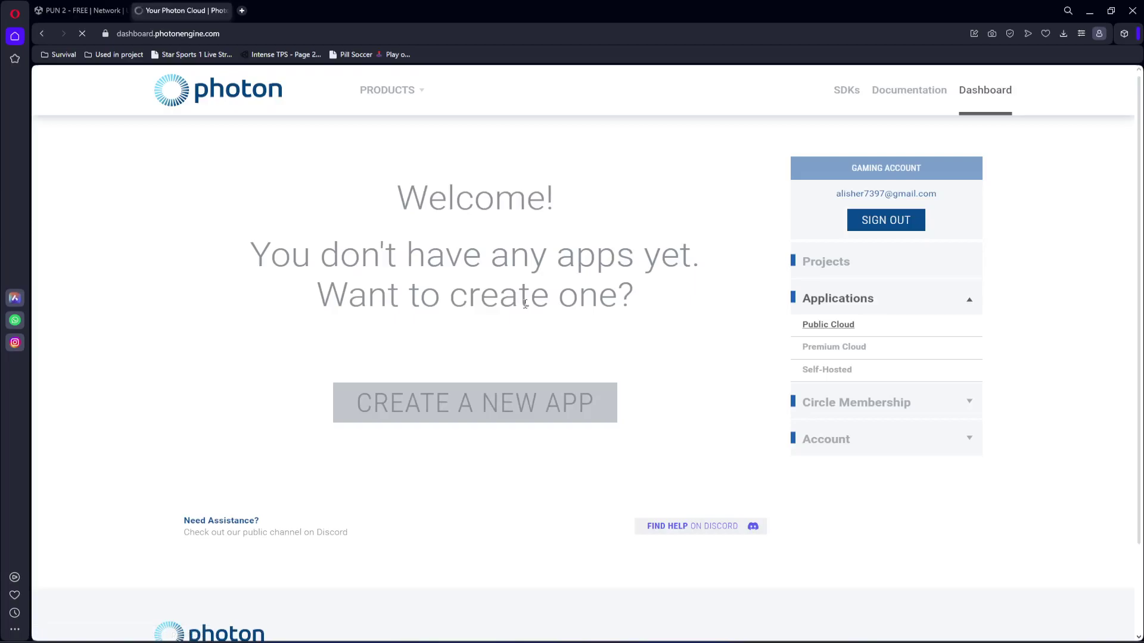
pyautogui.scroll(-2, 523, 304)
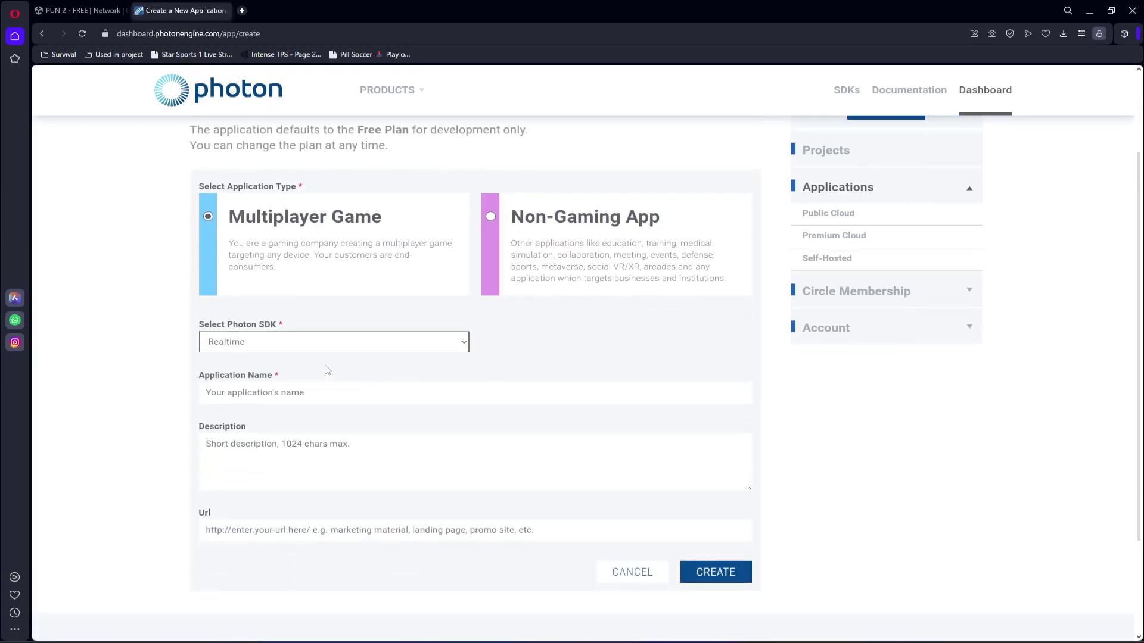
# Choose Pun as the Photon SDK and name the application MultiPlayerTDM
pyautogui.click(297, 349)
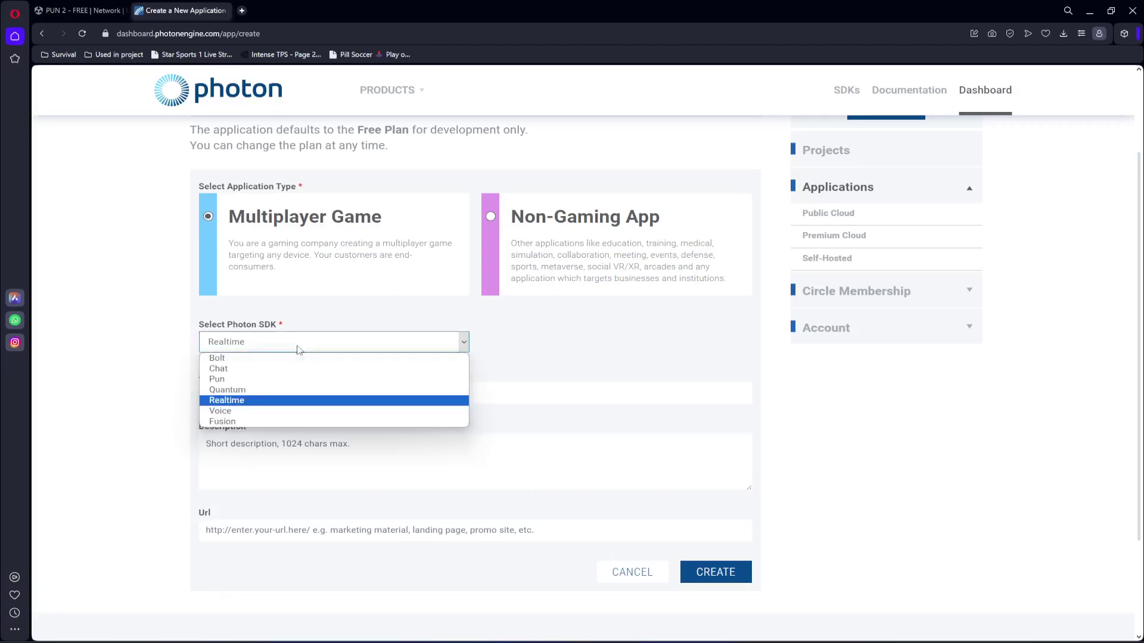
pyautogui.click(248, 379)
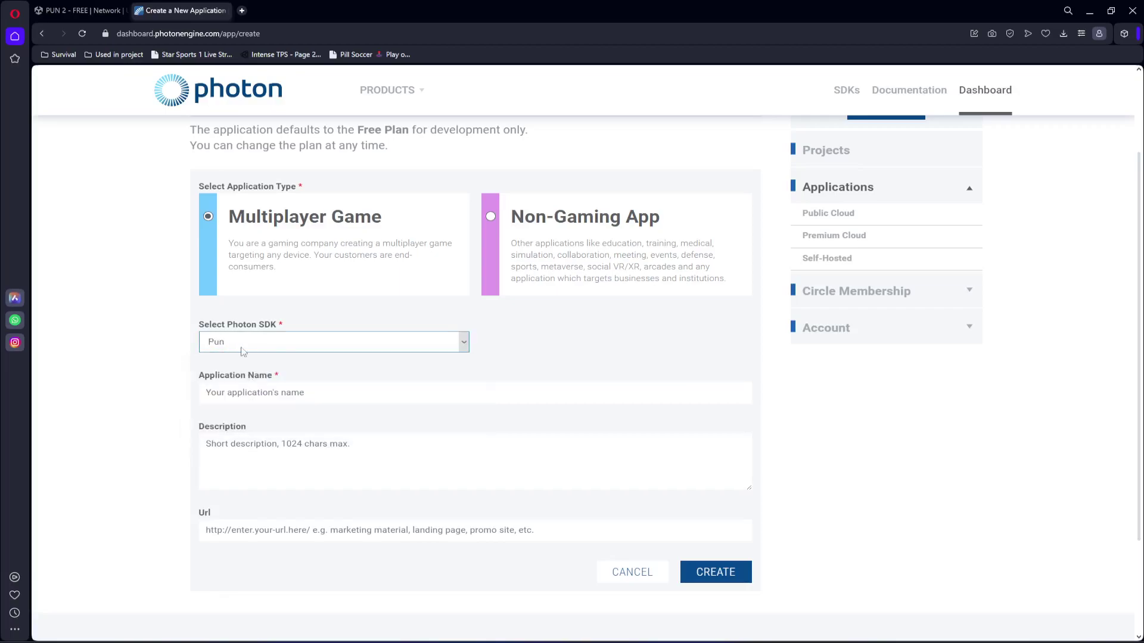
pyautogui.click(303, 391)
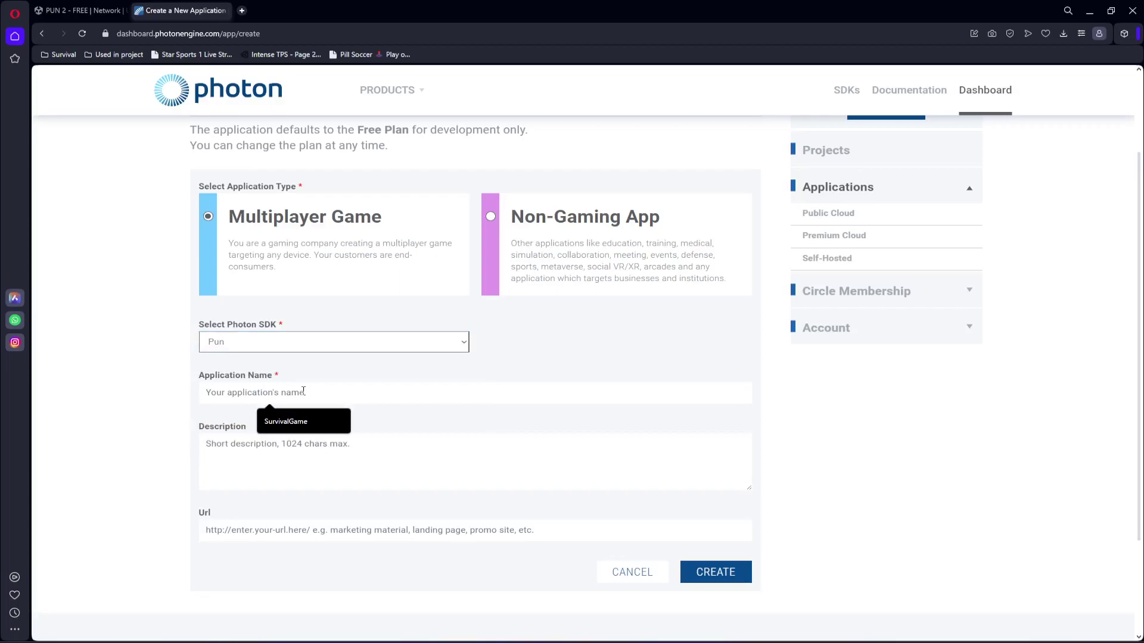
pyautogui.write('Mukt')
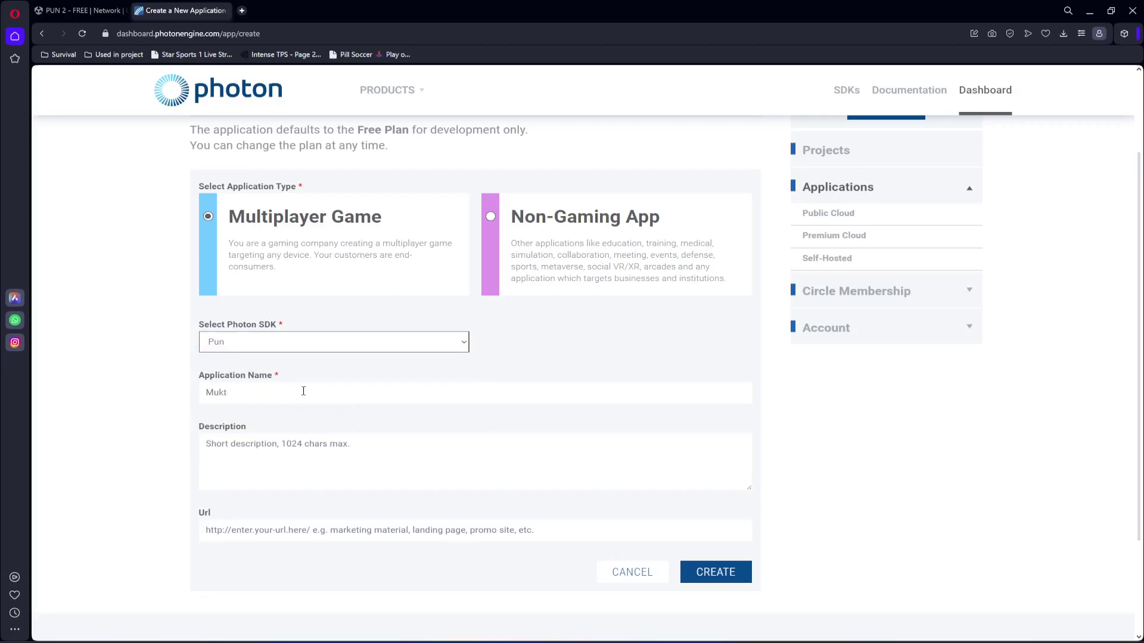
pyautogui.press('BackSpace')
pyautogui.press('BackSpace')
pyautogui.write('ltiPlayerTDM')
pyautogui.scroll(-2, 390, 459)
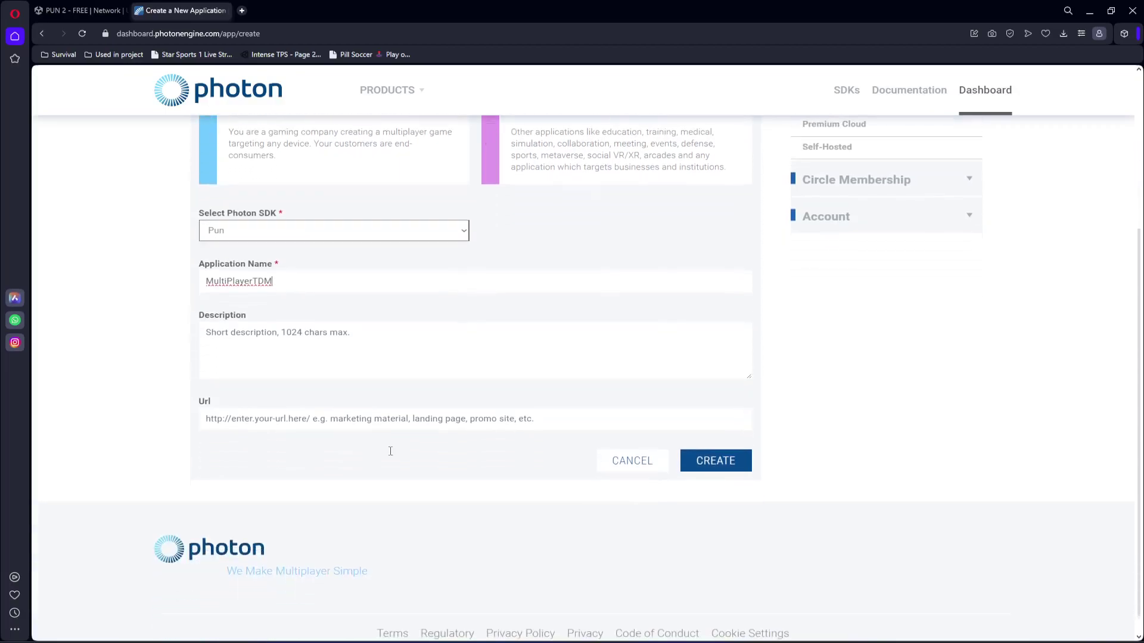
pyautogui.click(288, 419)
# Create the MultiPlayerTDM app and reveal its full App ID for copying
pyautogui.click(724, 468)
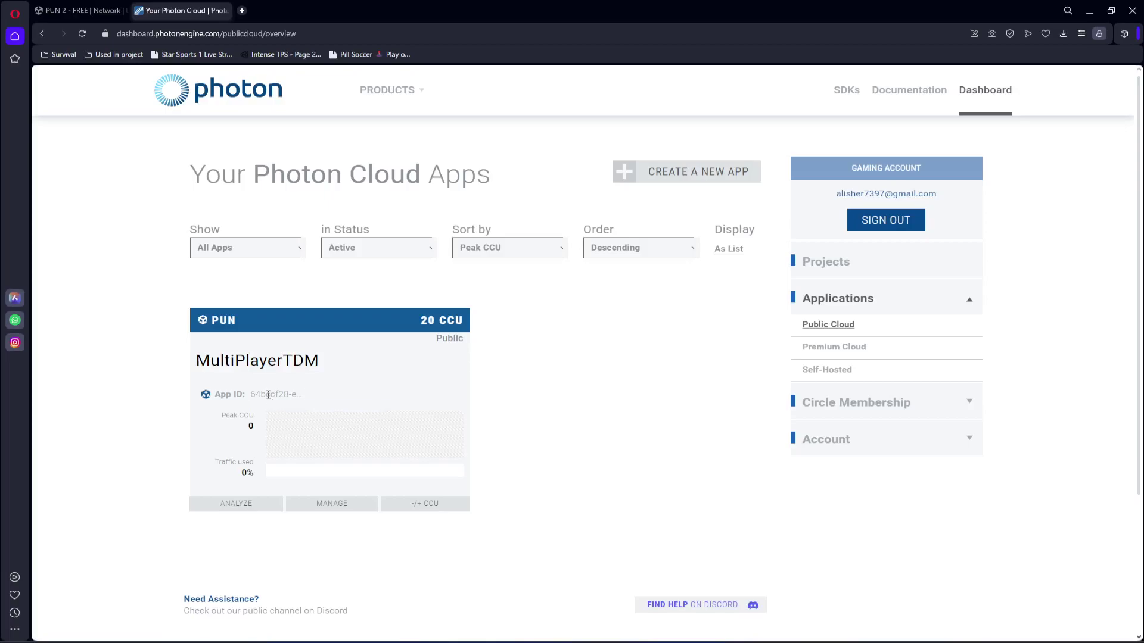
pyautogui.click(268, 395)
pyautogui.hotkey('ctrl', 'c')
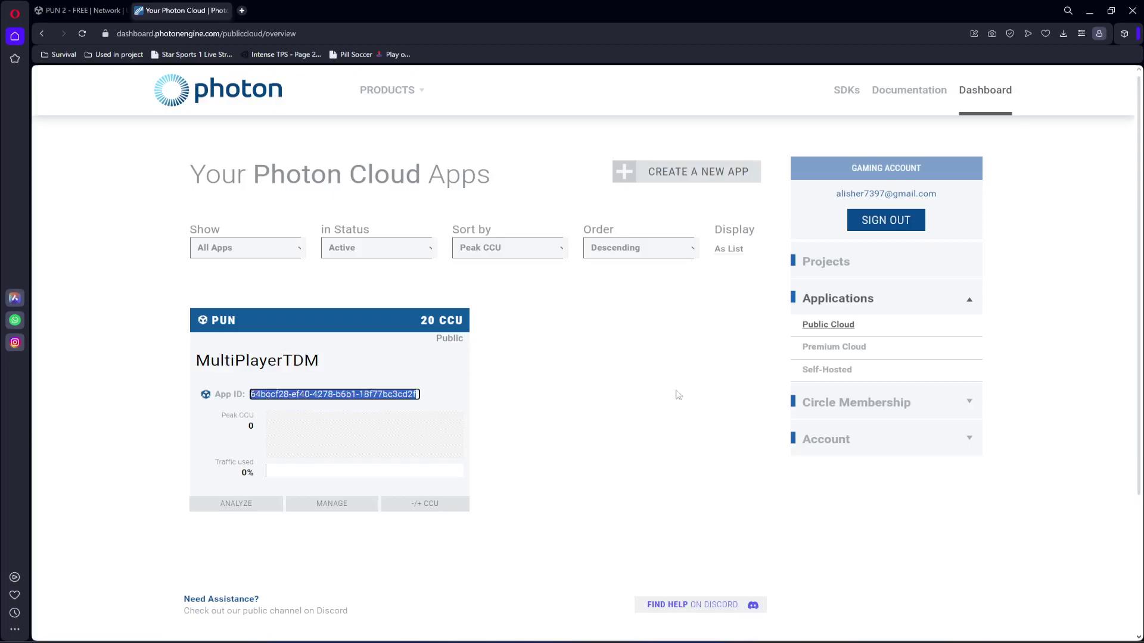
# Paste the copied App ID into the PUN wizard's AppId field and run Setup Project
pyautogui.click(584, 408)
pyautogui.hotkey('alt', 'Tab')
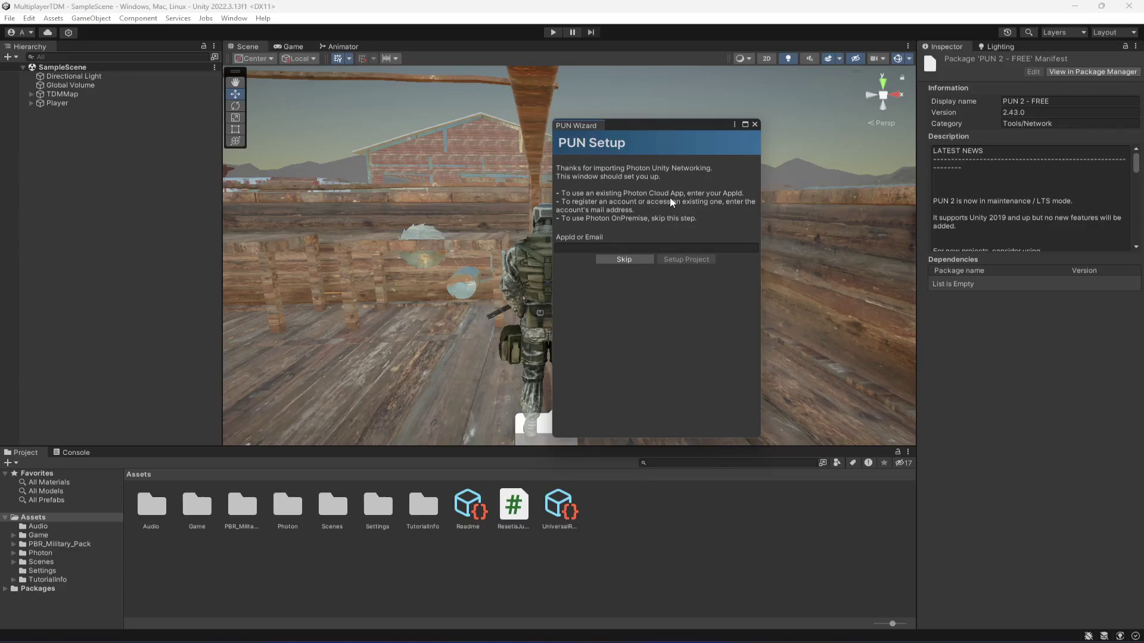
pyautogui.click(589, 248)
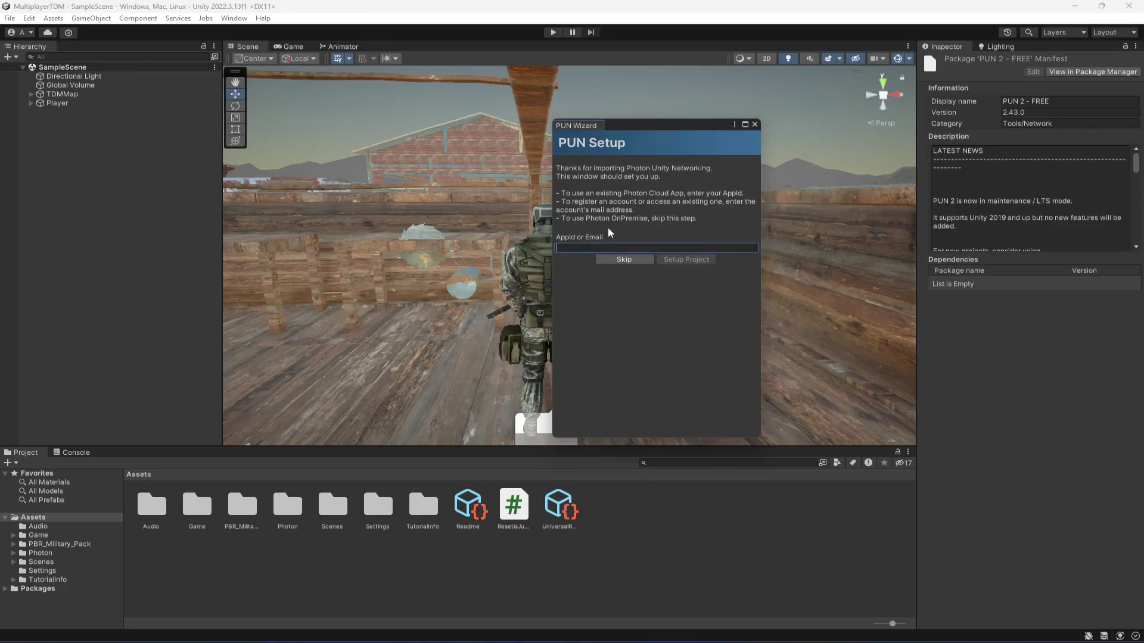
pyautogui.hotkey('ctrl', 'v')
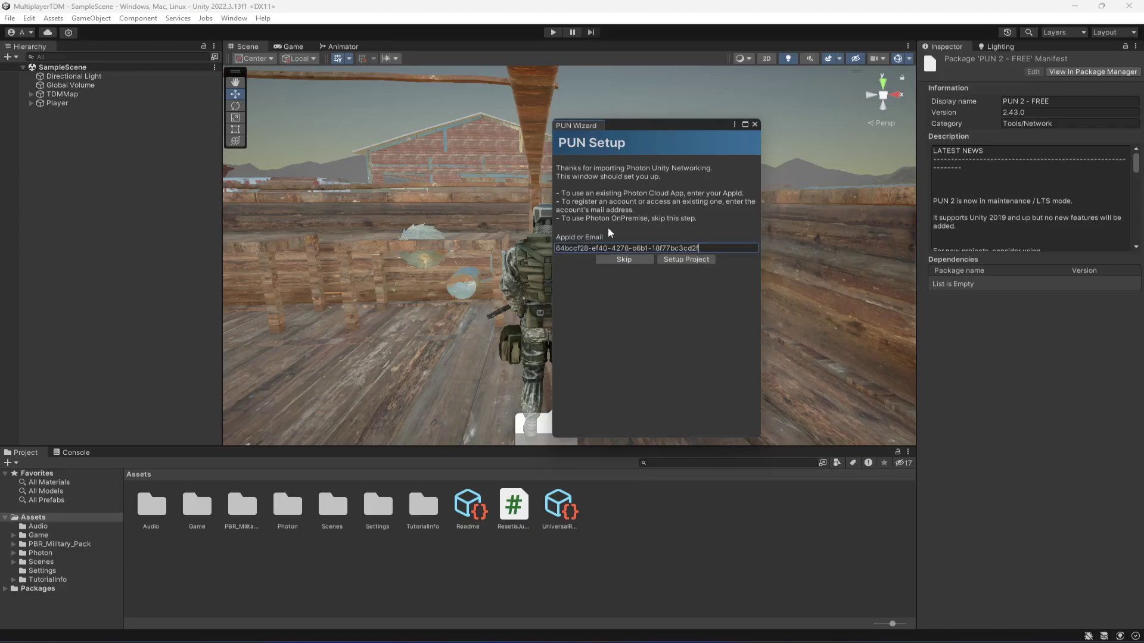
pyautogui.click(695, 262)
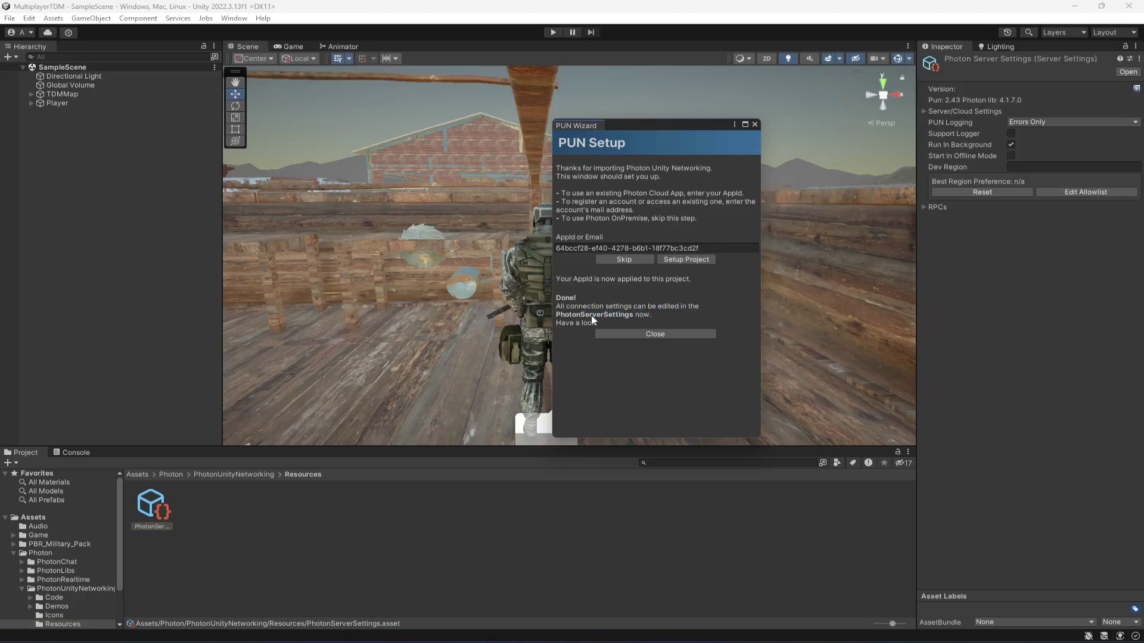
# Close the PUN Setup wizard and inspect the PhotonServerSettings asset
pyautogui.click(663, 339)
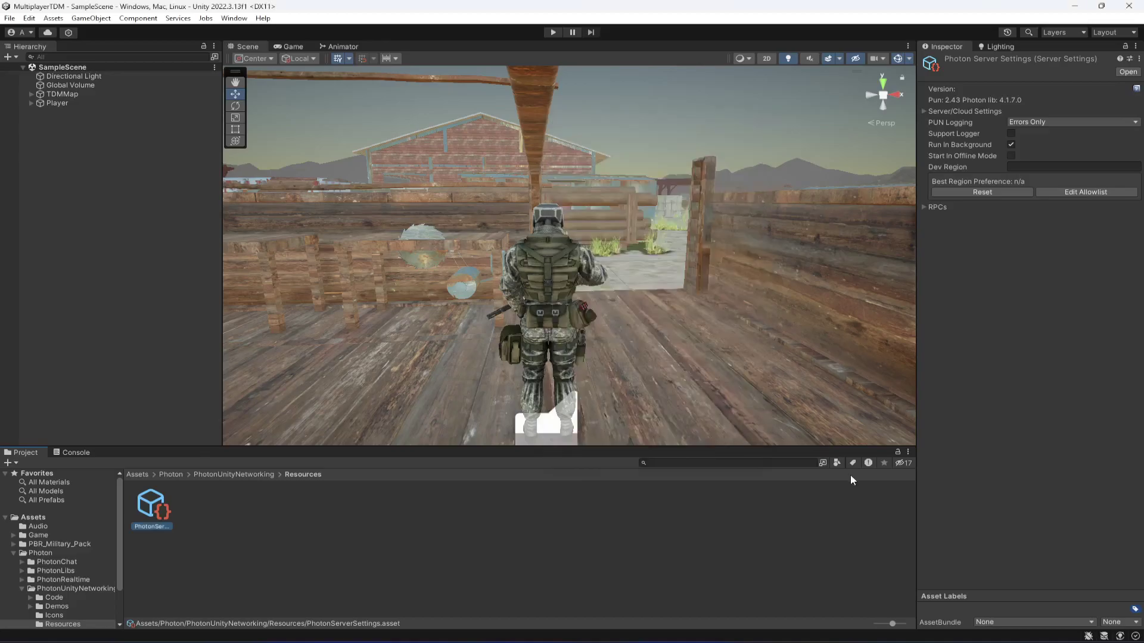
pyautogui.click(720, 519)
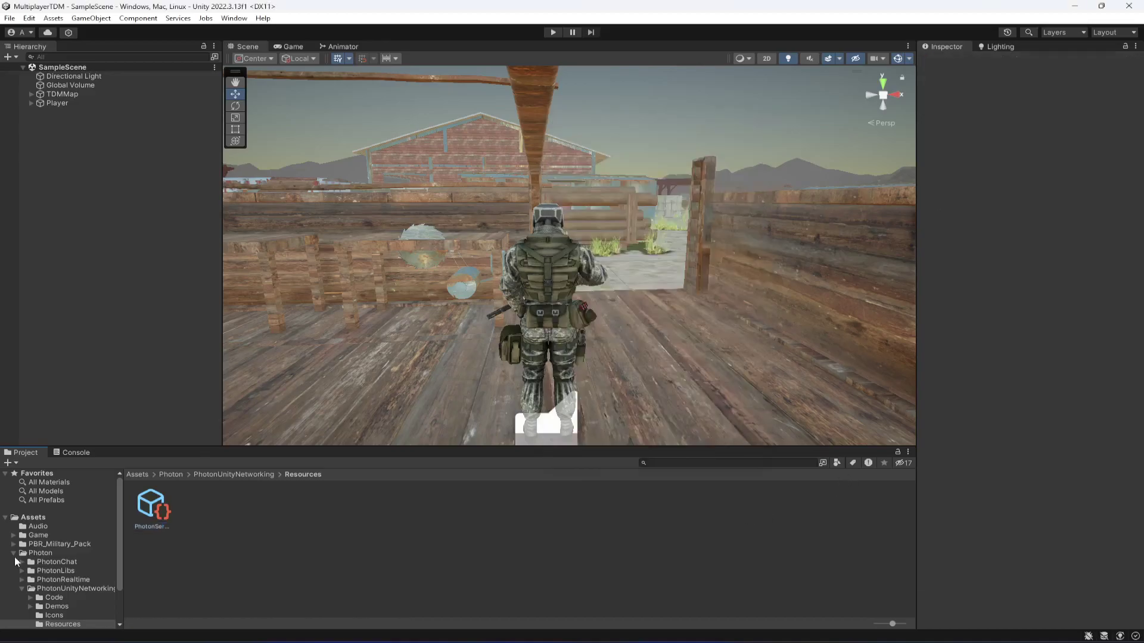
pyautogui.click(142, 522)
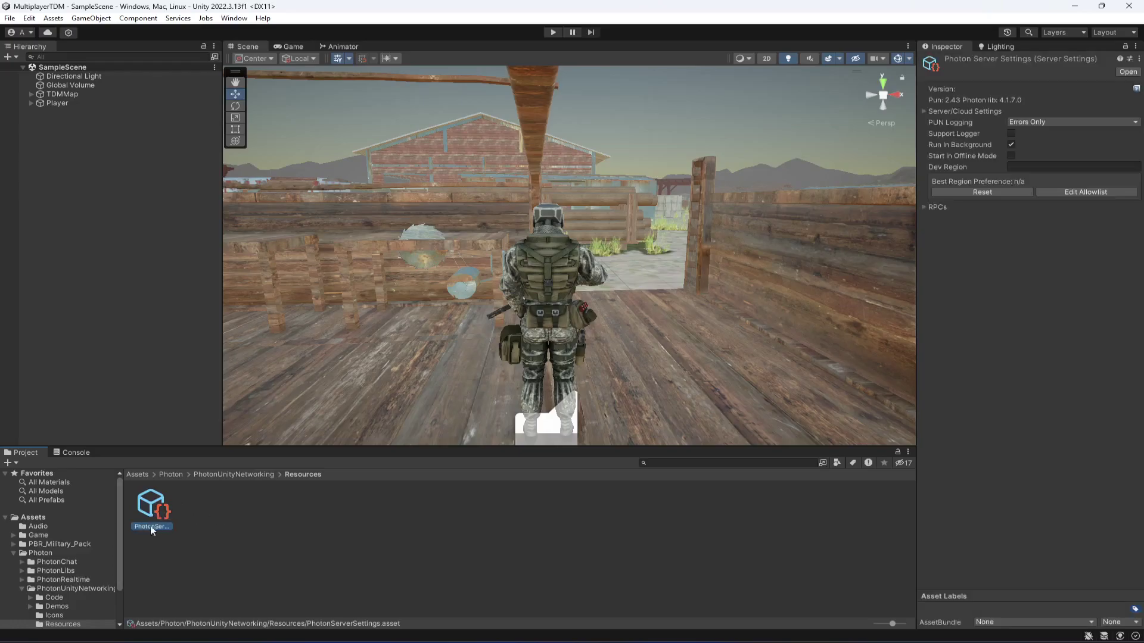
# Collapse the Photon folder and browse to Assets/Game, showing Env and Scripts
pyautogui.click(13, 554)
pyautogui.click(32, 563)
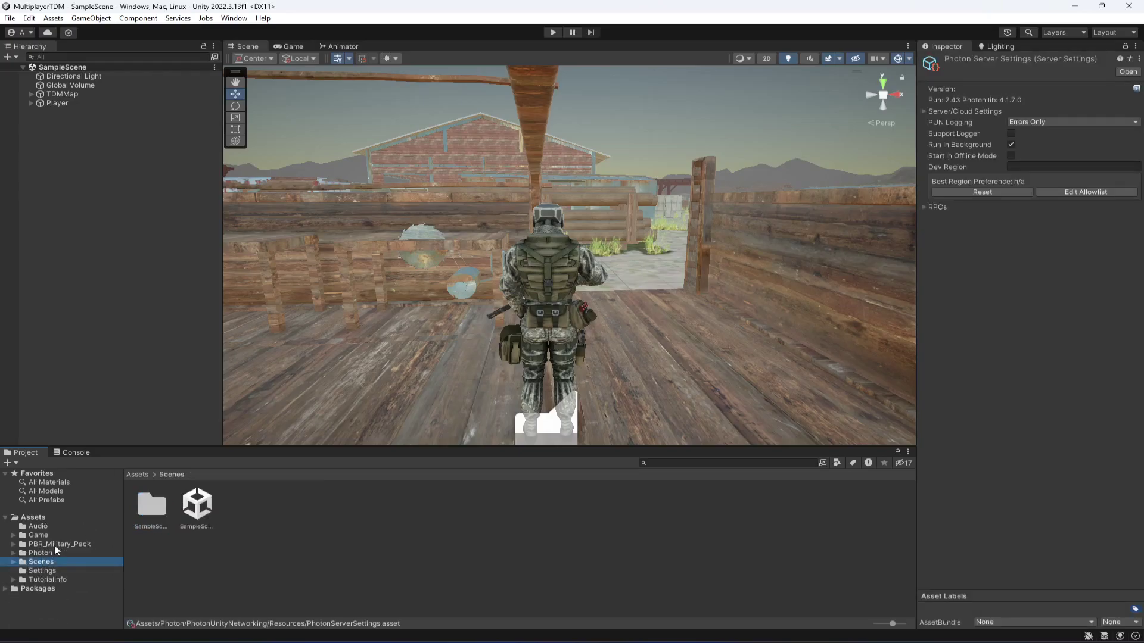
pyautogui.click(59, 535)
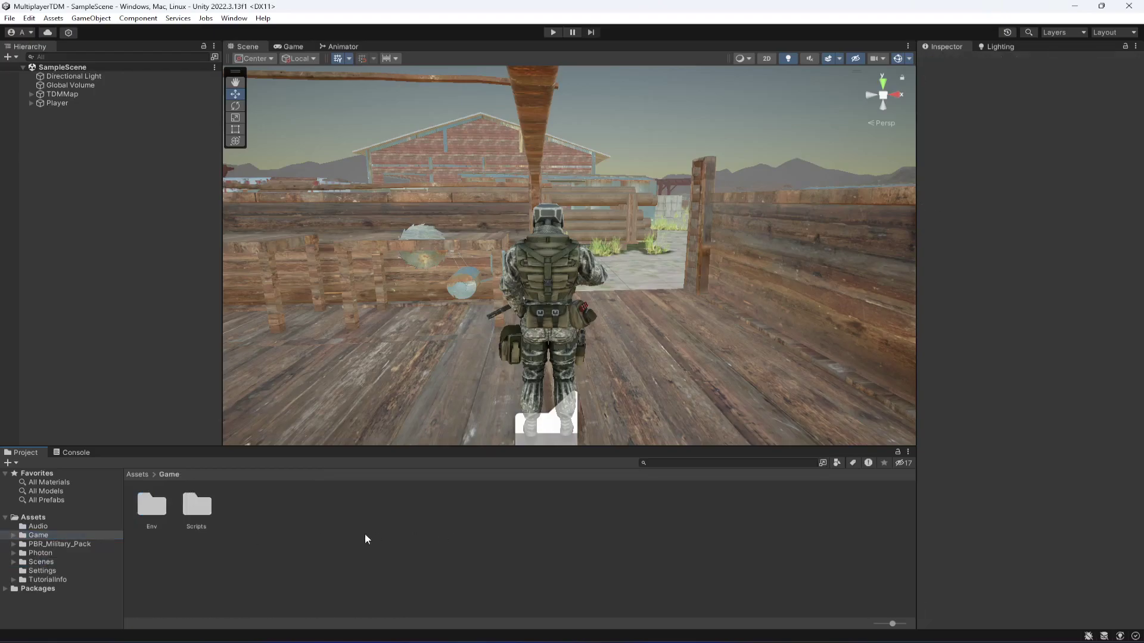